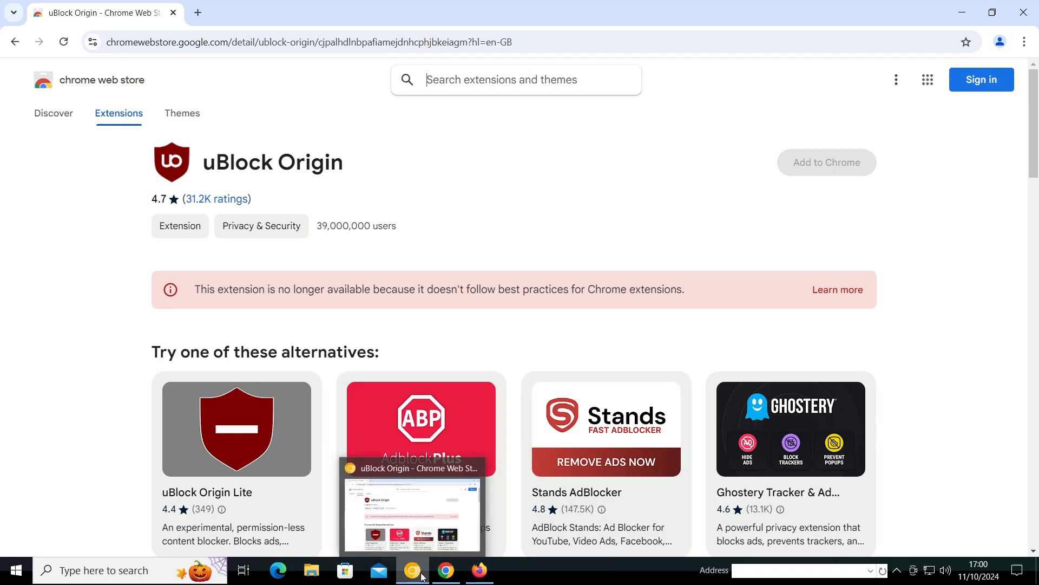
- Bring up the other uBlock Origin store page and highlight its unavailability warning and alternatives heading
left_click(446, 571)
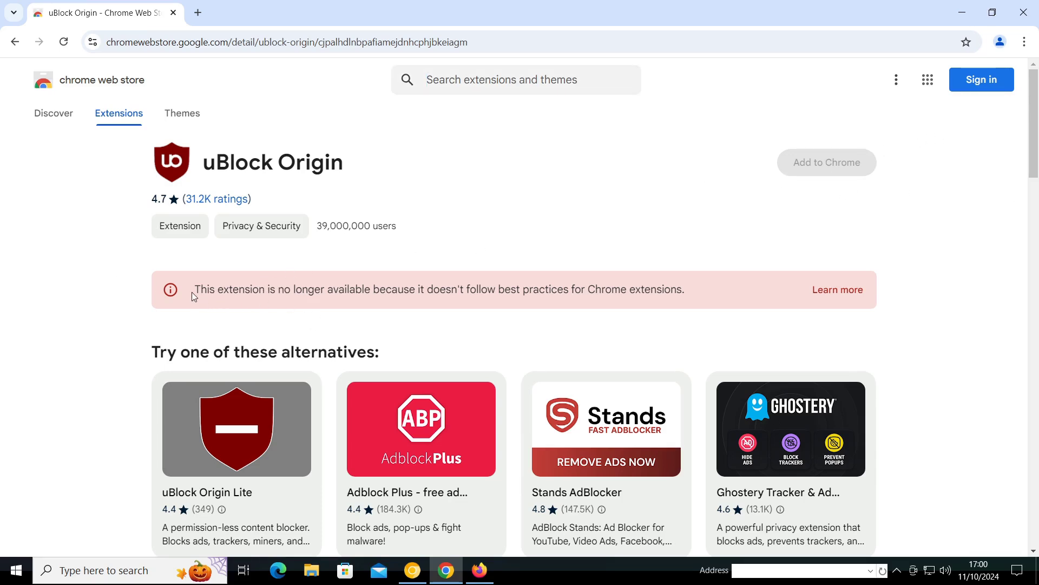
left_click_drag(194, 290, 494, 301)
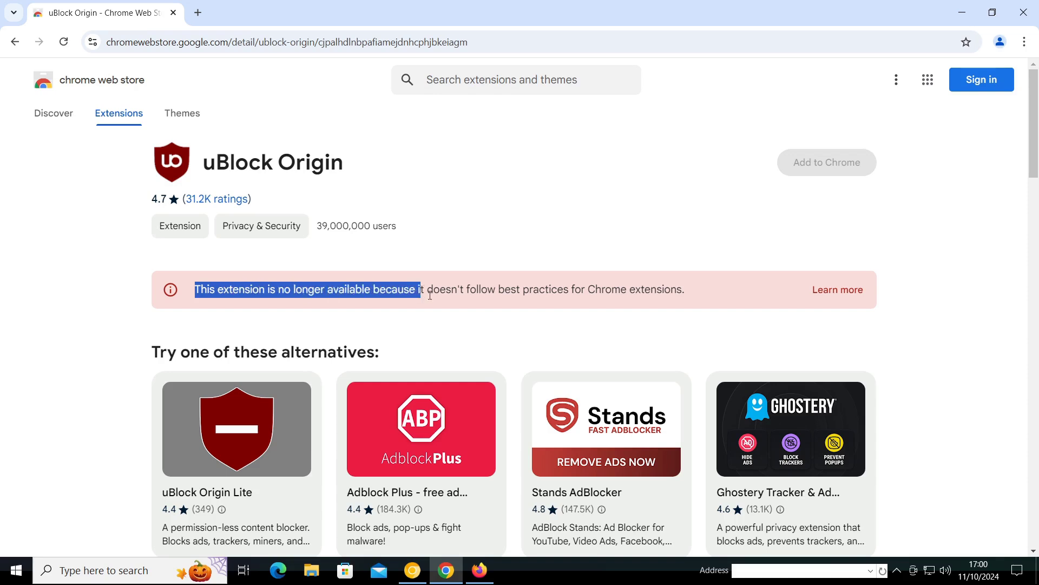
left_click_drag(587, 298, 641, 315)
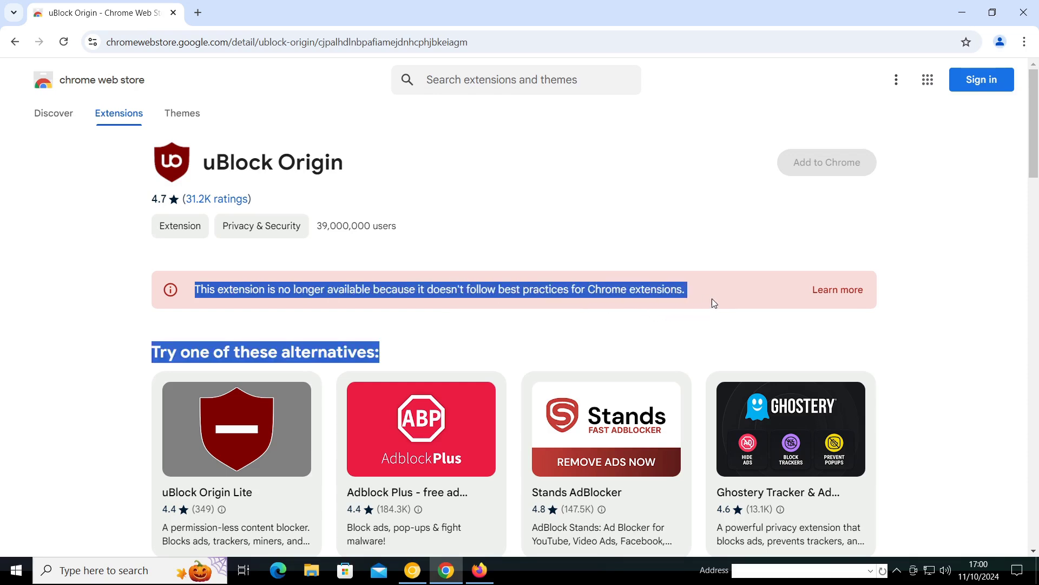
left_click(674, 315)
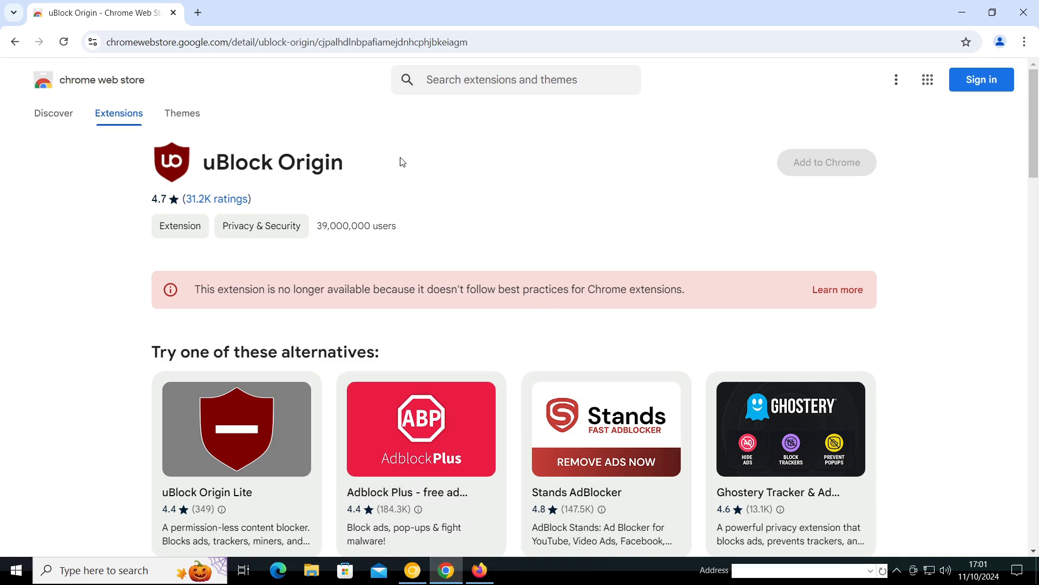
left_click(413, 569)
left_click_drag(215, 163, 352, 167)
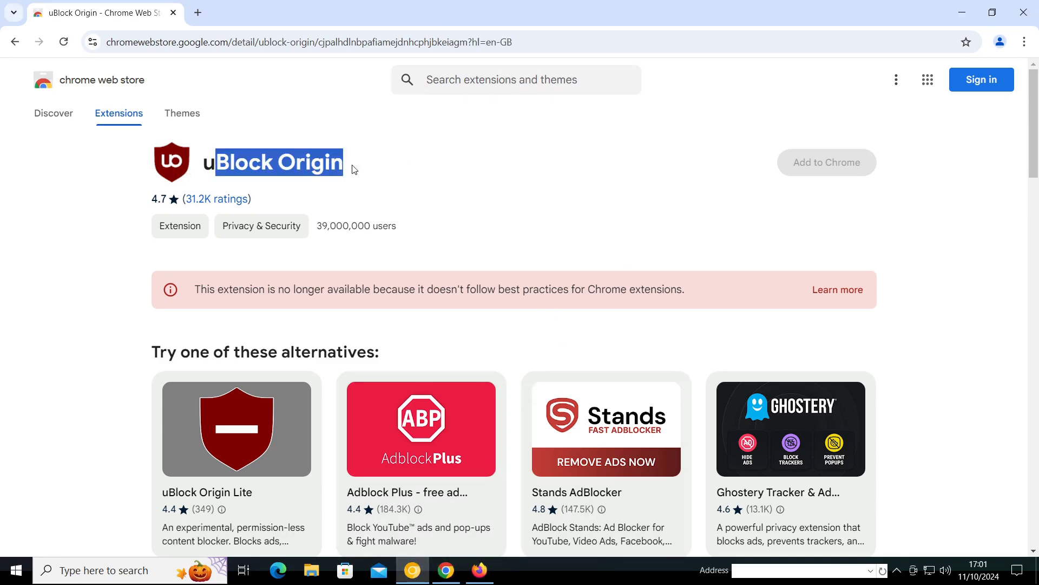
left_click(447, 329)
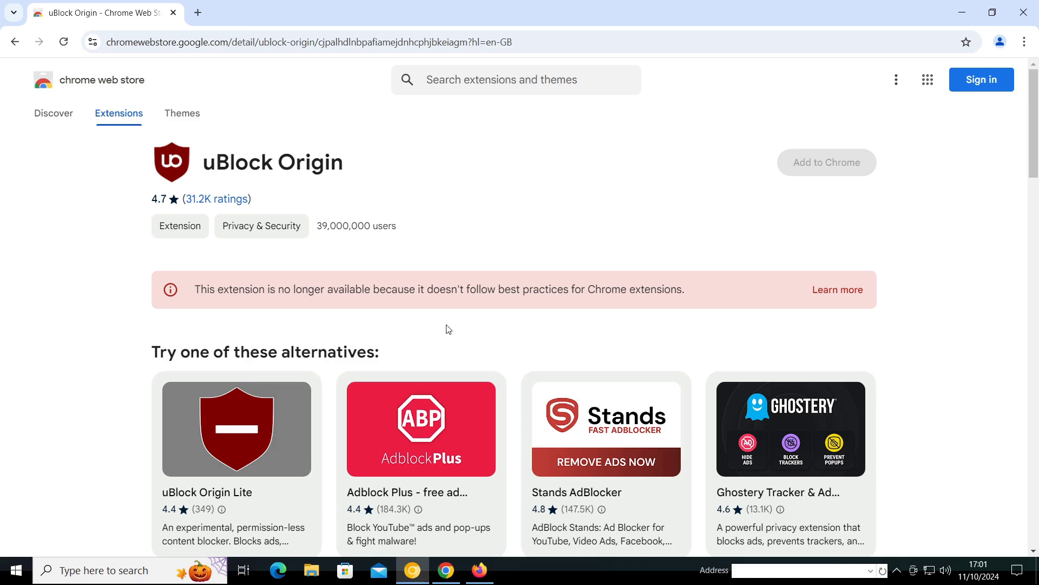
left_click(446, 570)
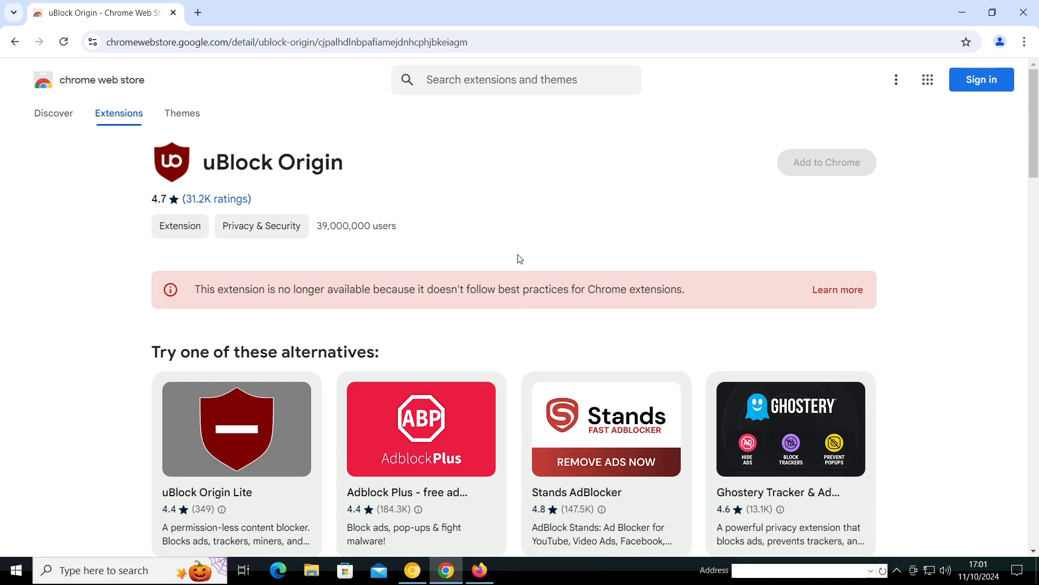
- Switch to Firefox's uBlock Origin add-on page showing it installed with a Remove button
left_click(479, 570)
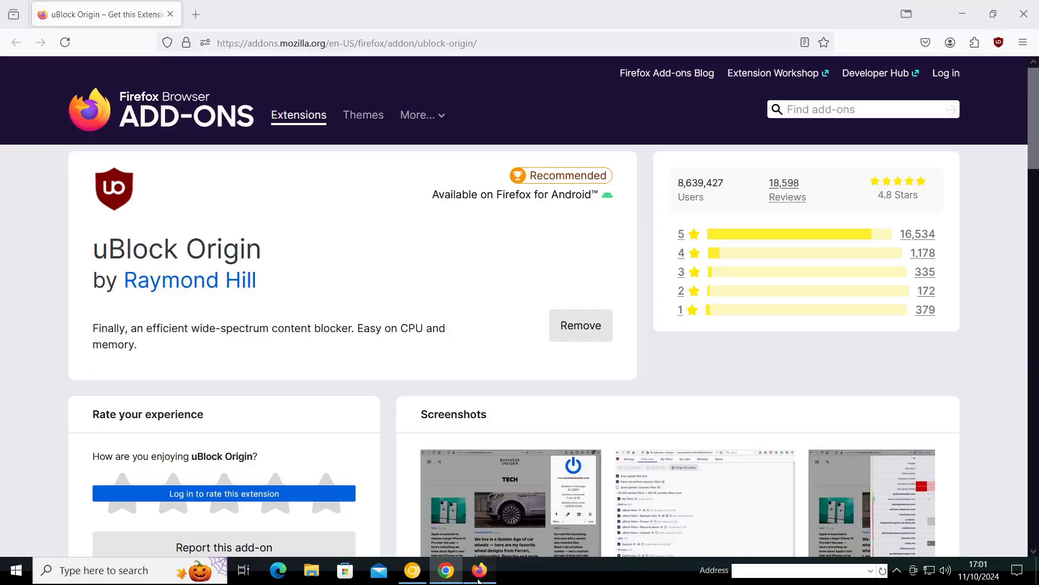